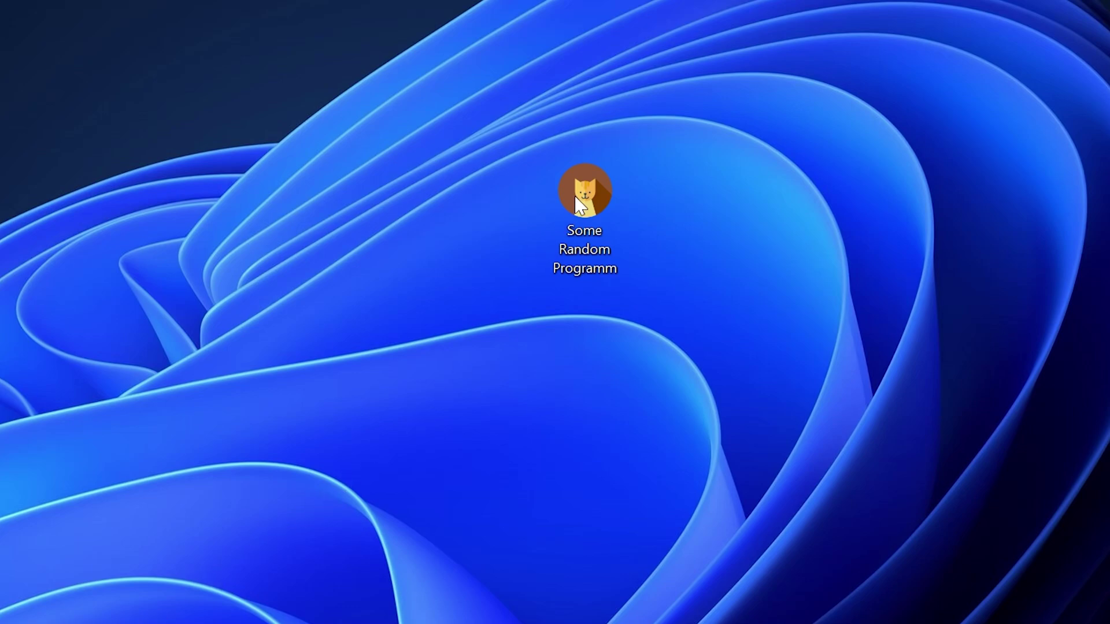
# - Launch 'Some Random Programm' from its desktop shortcut to bring up the missing-DLL error
pyautogui.doubleClick(597, 188)
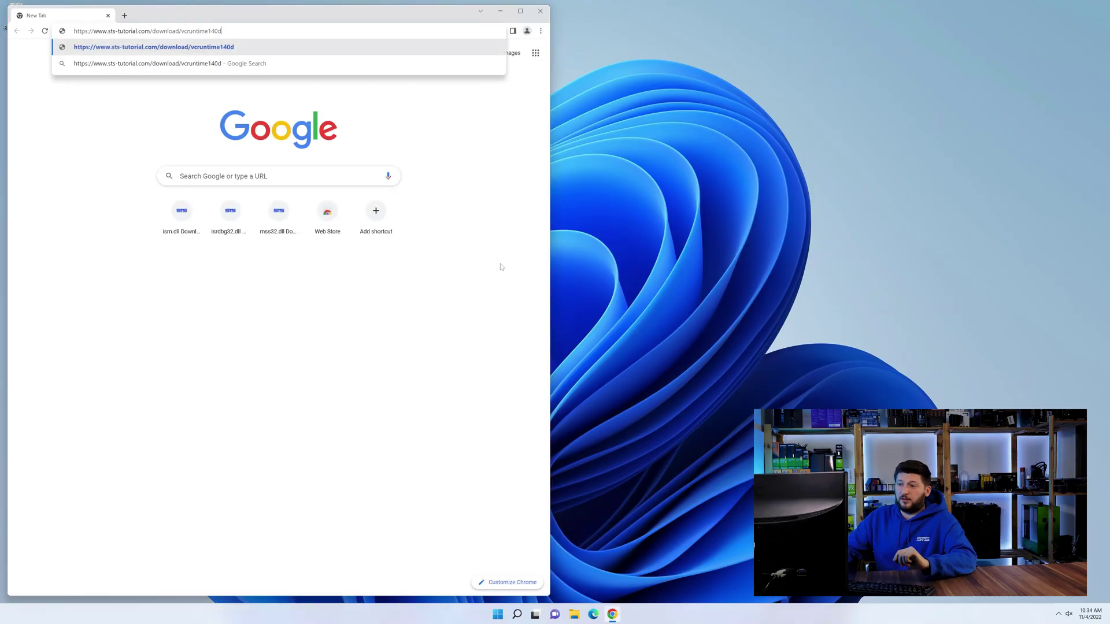
# - Load the vcruntime140d page, download the 32-bit and 64-bit zips, and open the 32-bit one
pyautogui.press('Return')
pyautogui.scroll(-10, 277, 221)
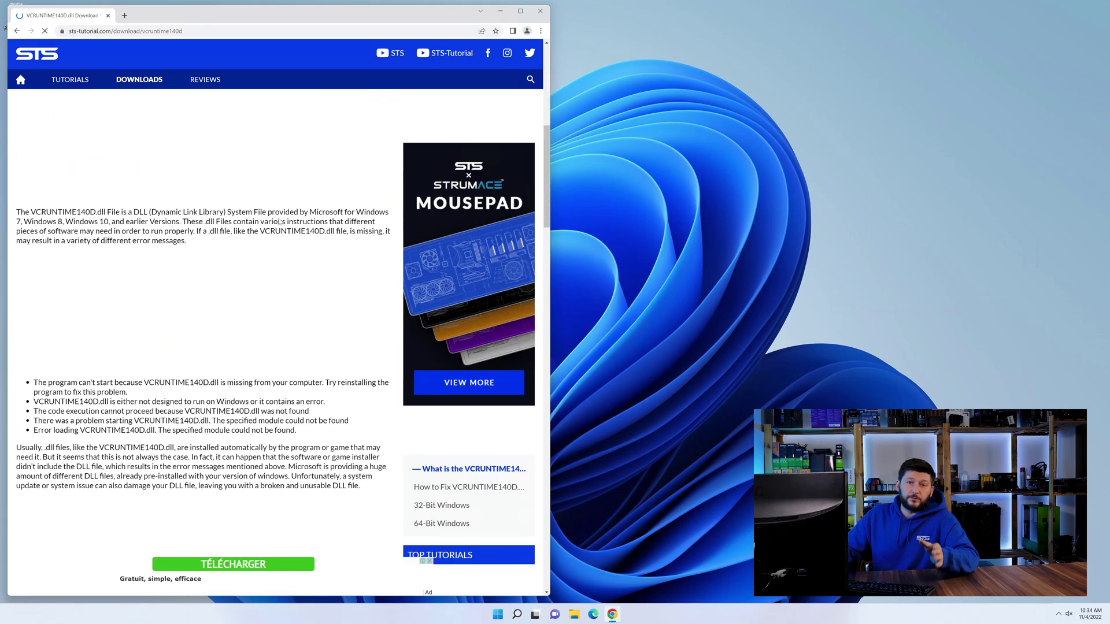
pyautogui.scroll(-20, 277, 222)
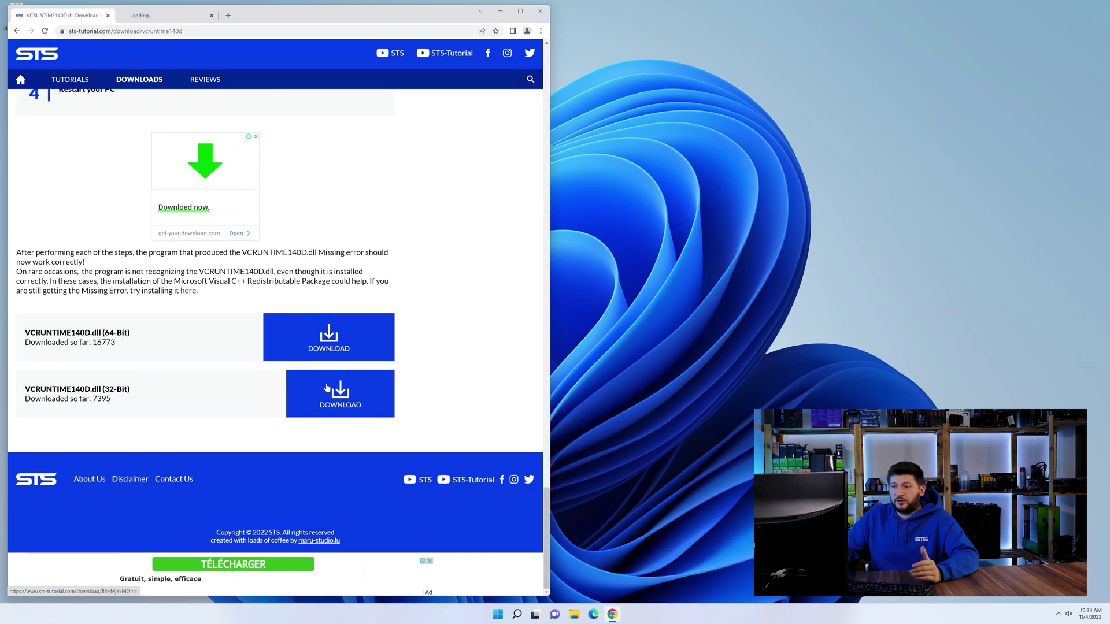
pyautogui.click(327, 388)
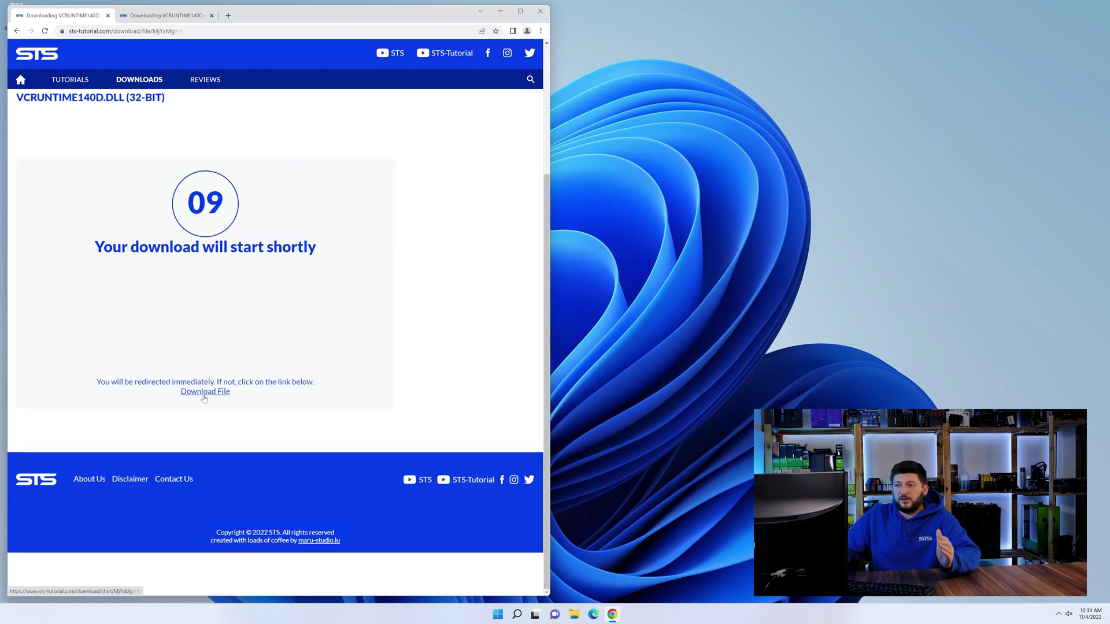
pyautogui.click(204, 392)
pyautogui.hotkey('ctrl', 'Tab')
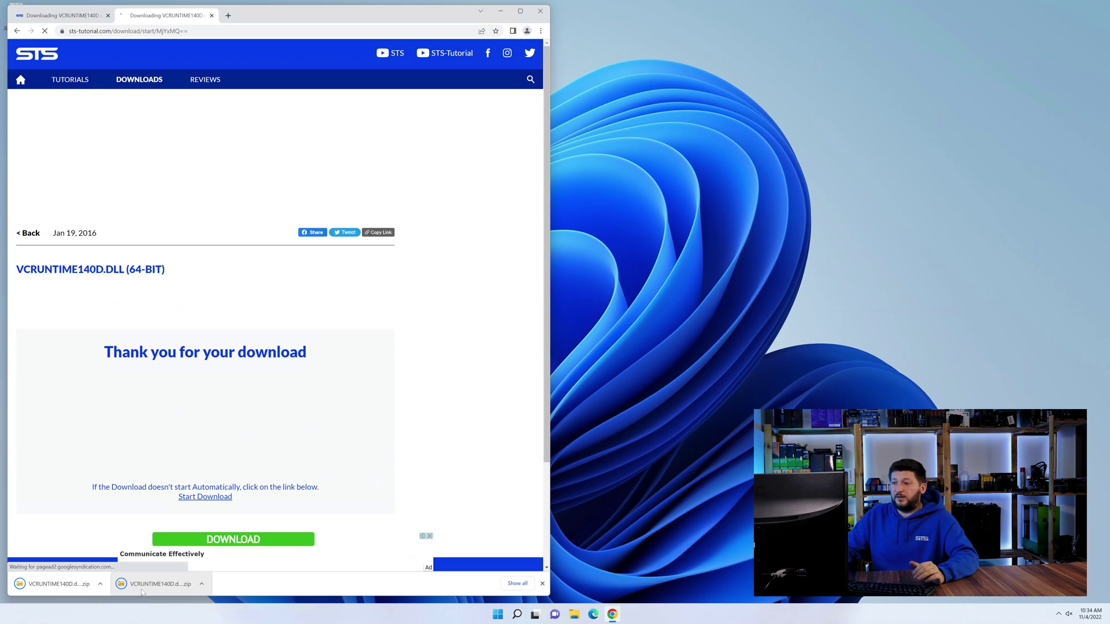
pyautogui.click(48, 581)
# - Arrange the 32-bit and 64-bit archive windows side by side and open their VCRUNTIME140D.dll subfolders
pyautogui.click(540, 11)
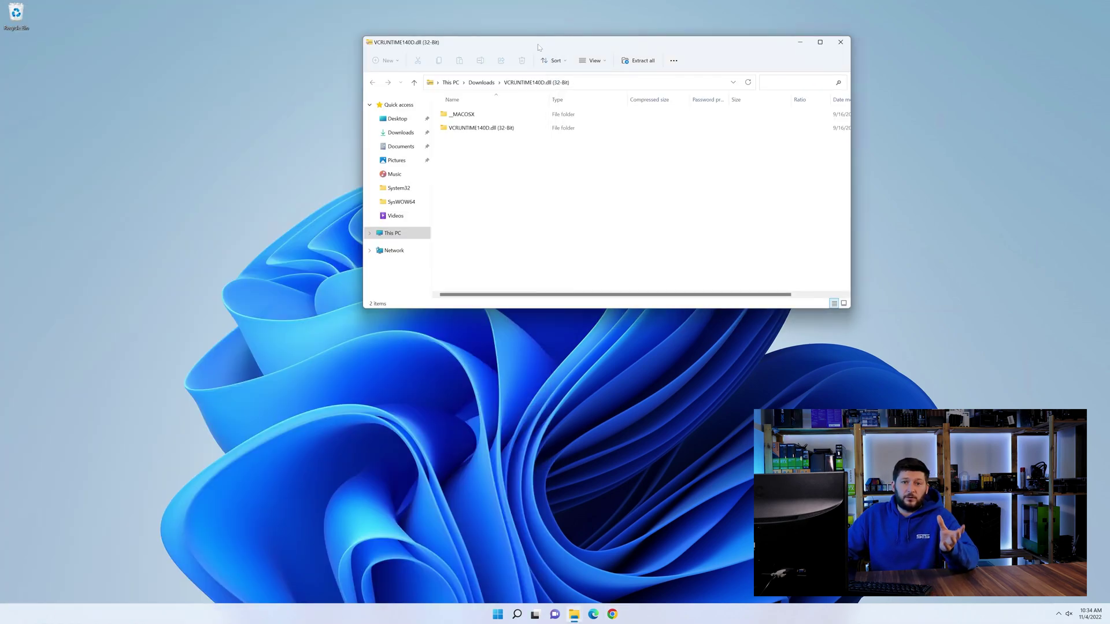
pyautogui.moveTo(538, 46); pyautogui.dragTo(296, 334)
pyautogui.moveTo(496, 38); pyautogui.dragTo(739, 340)
pyautogui.doubleClick(722, 413)
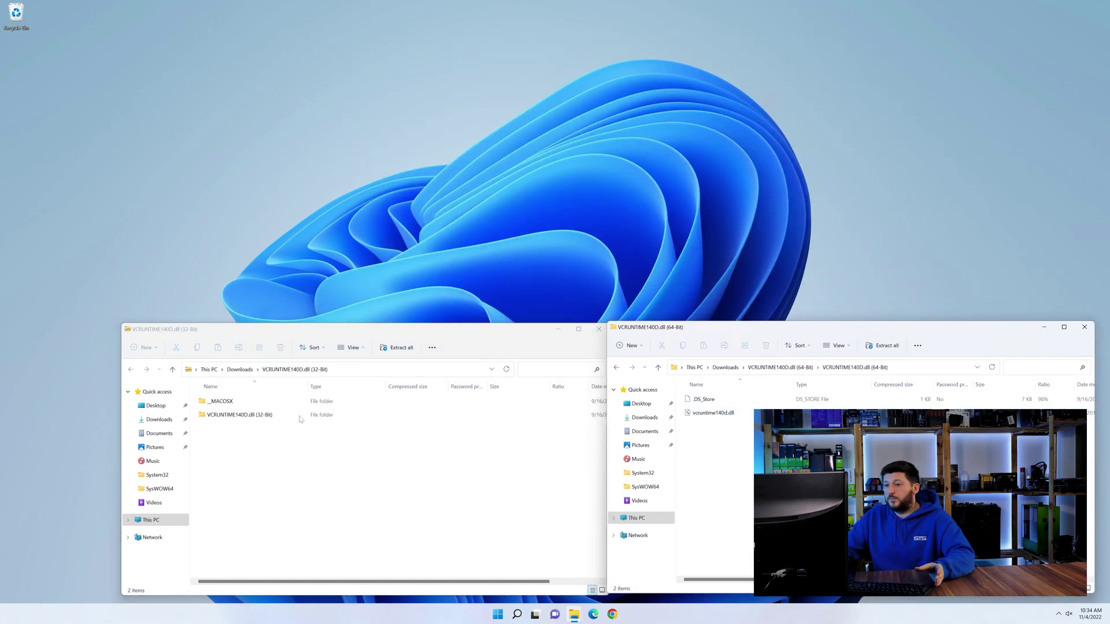
pyautogui.doubleClick(243, 415)
# - Open C:\Windows in a new File Explorer window
pyautogui.click(575, 615)
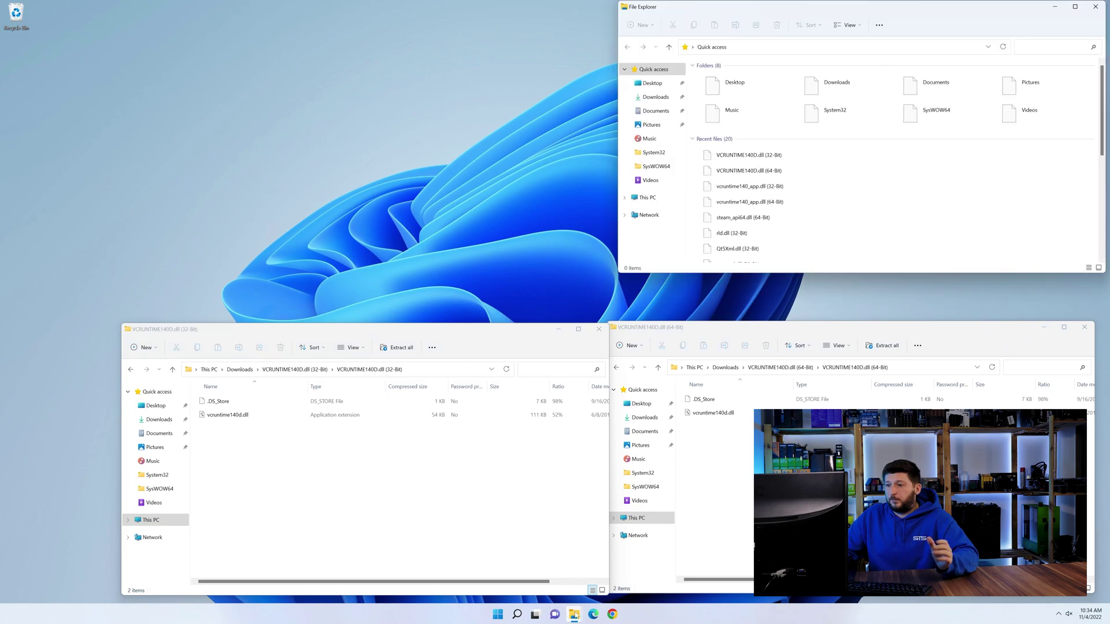
pyautogui.moveTo(752, 14); pyautogui.dragTo(448, 50)
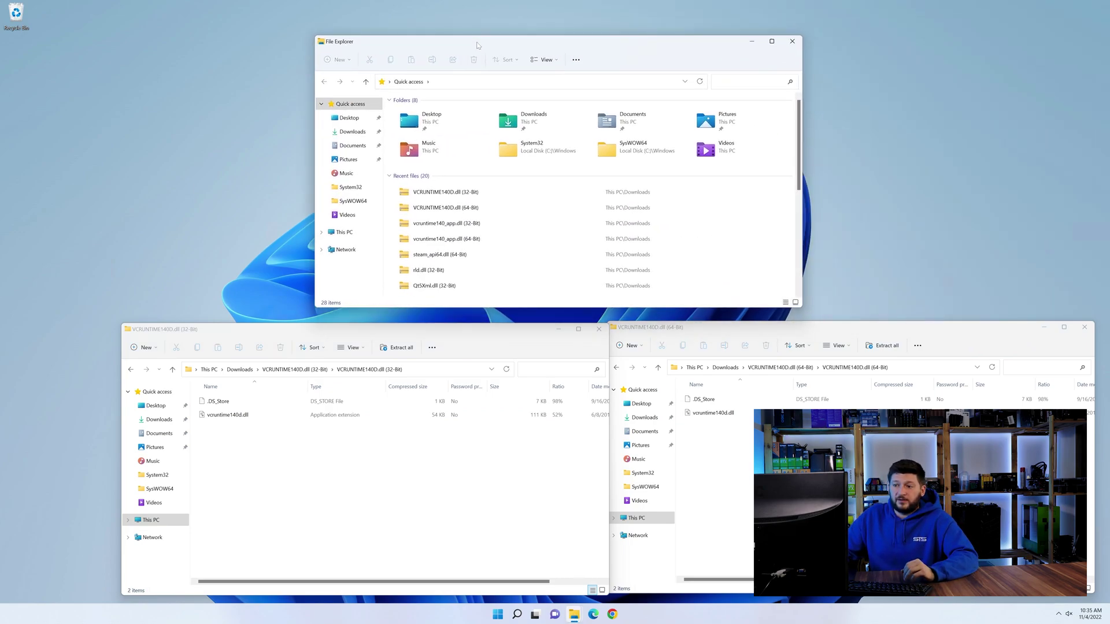
pyautogui.click(345, 232)
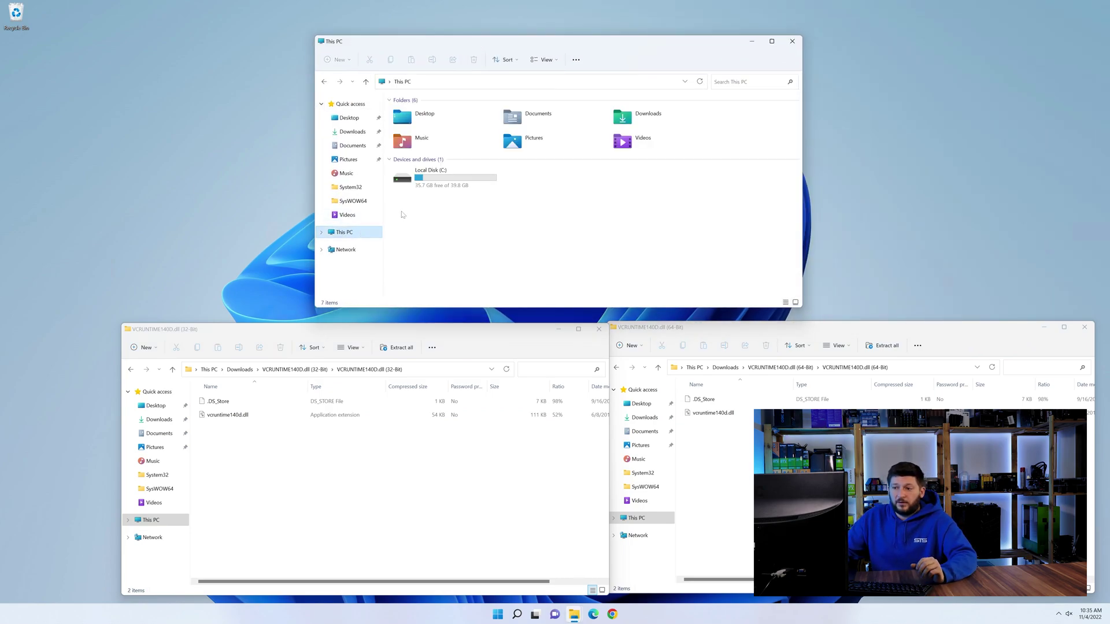
pyautogui.doubleClick(439, 180)
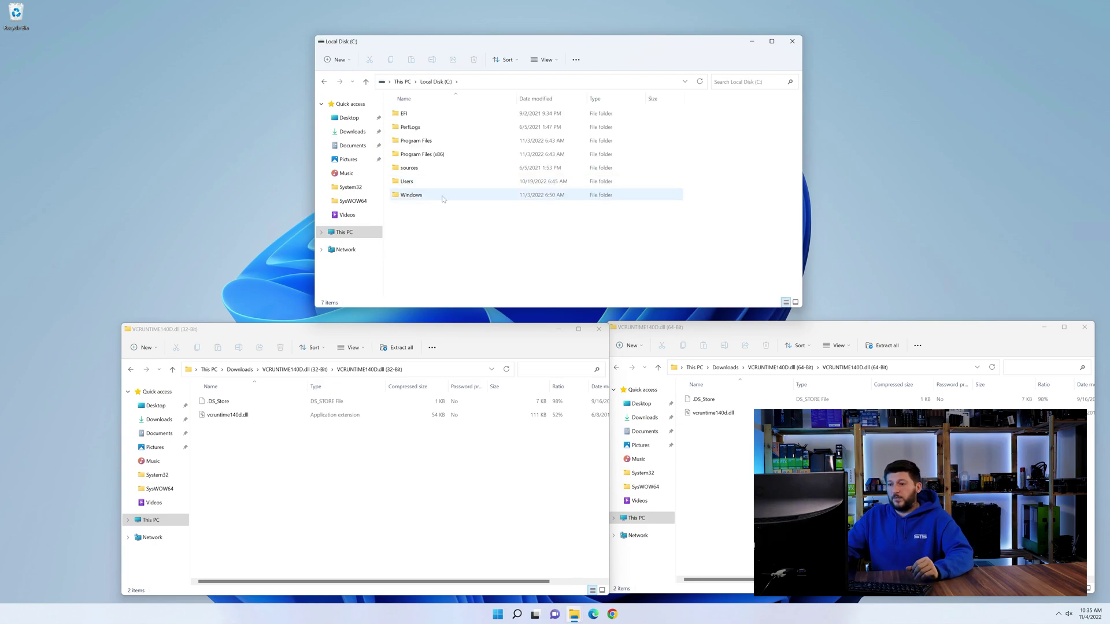
pyautogui.doubleClick(443, 199)
pyautogui.scroll(-15, 431, 199)
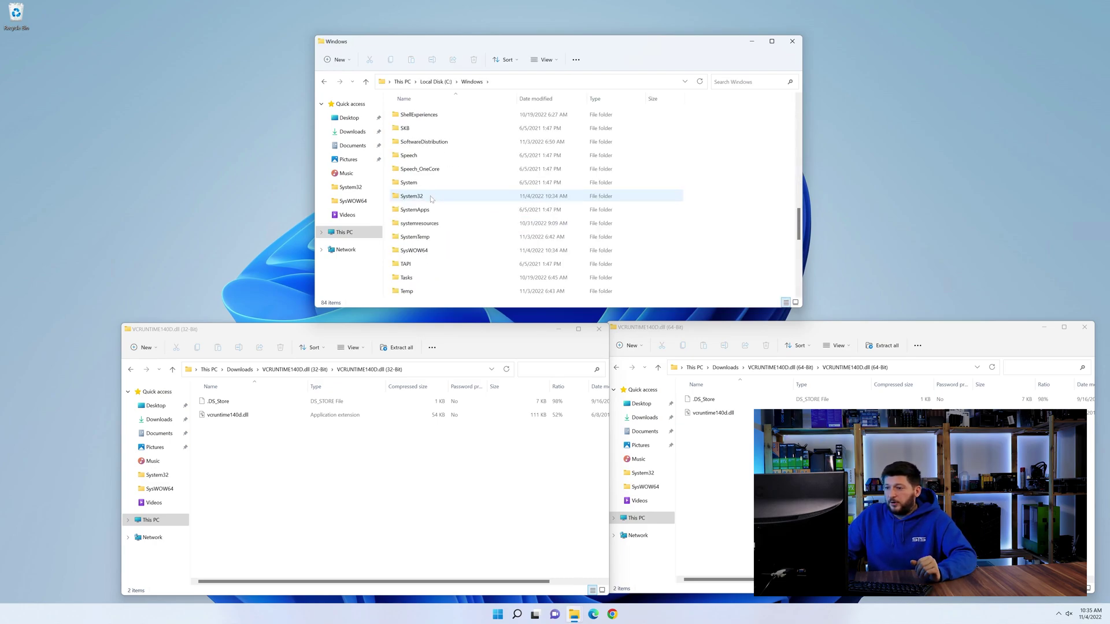
# - Copy the 64-bit vcruntime140d.dll into System32 and the 32-bit one into SysWOW64
pyautogui.click(430, 194)
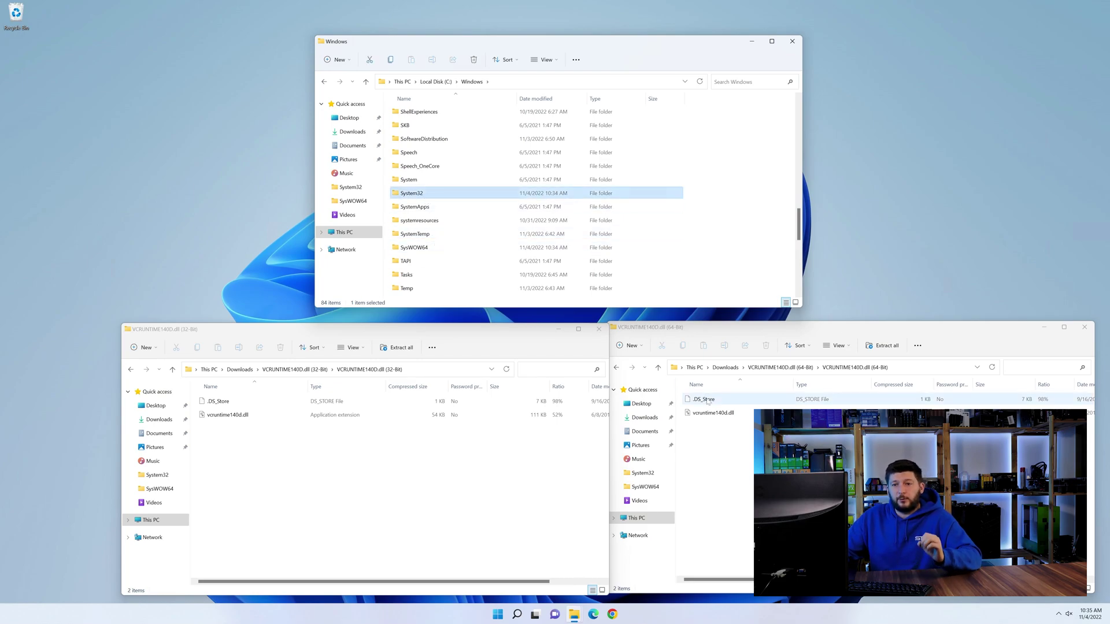
pyautogui.moveTo(717, 413); pyautogui.dragTo(415, 196)
pyautogui.moveTo(227, 415); pyautogui.dragTo(411, 250)
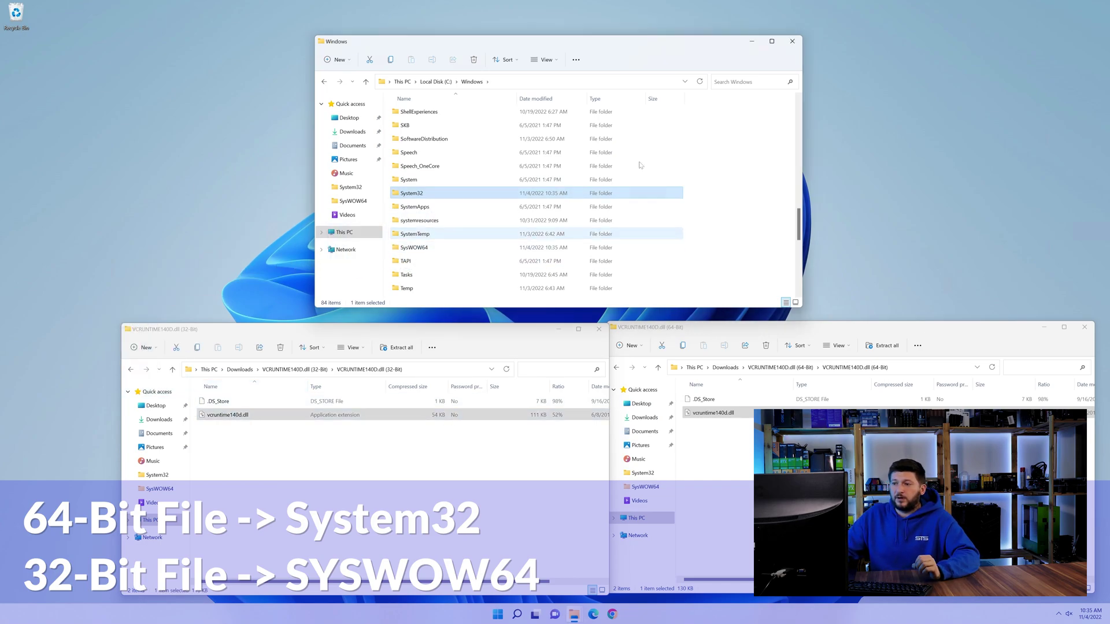
# - Close the Windows folder window and both DLL folder windows
pyautogui.click(793, 42)
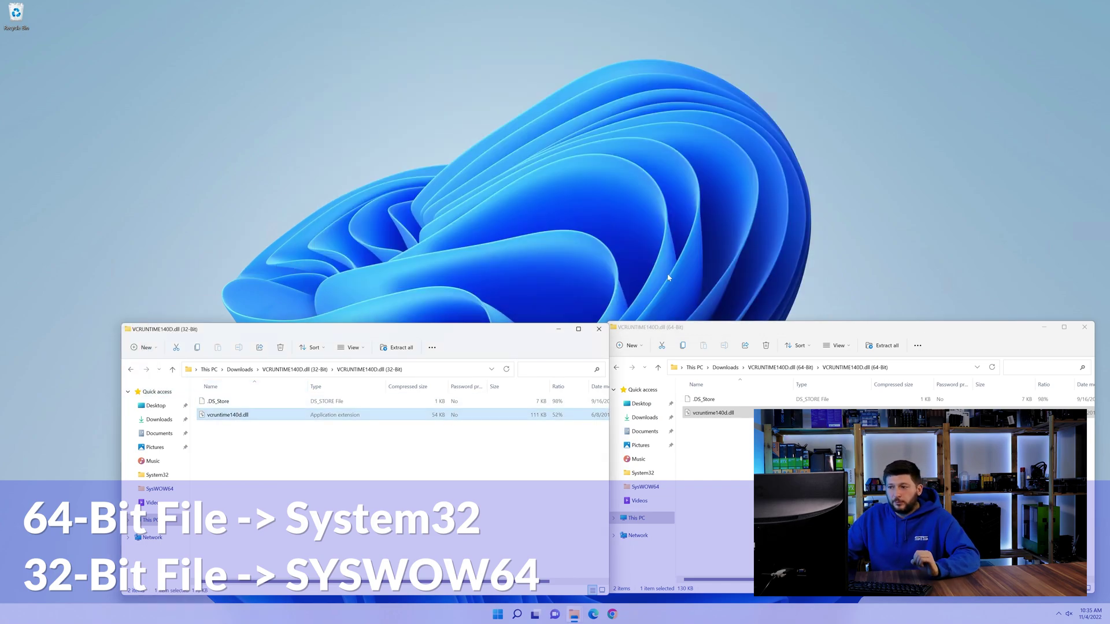
pyautogui.click(598, 330)
pyautogui.click(1084, 328)
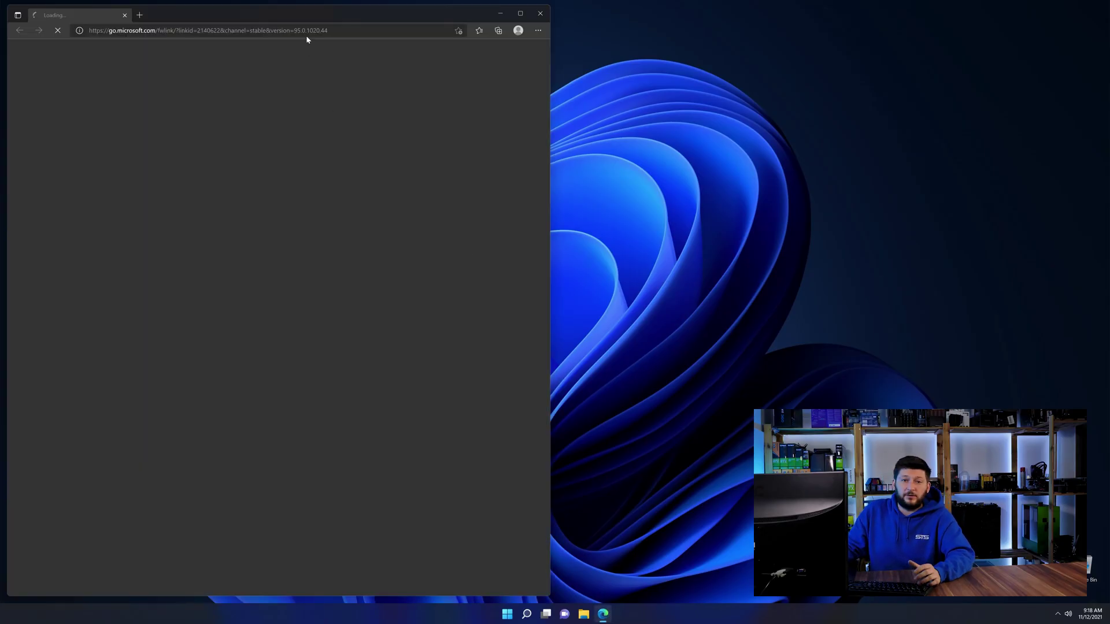
# - Paste the sts-tutorial.com credistributable2019 address into Edge and scroll to the download buttons
pyautogui.click(307, 33)
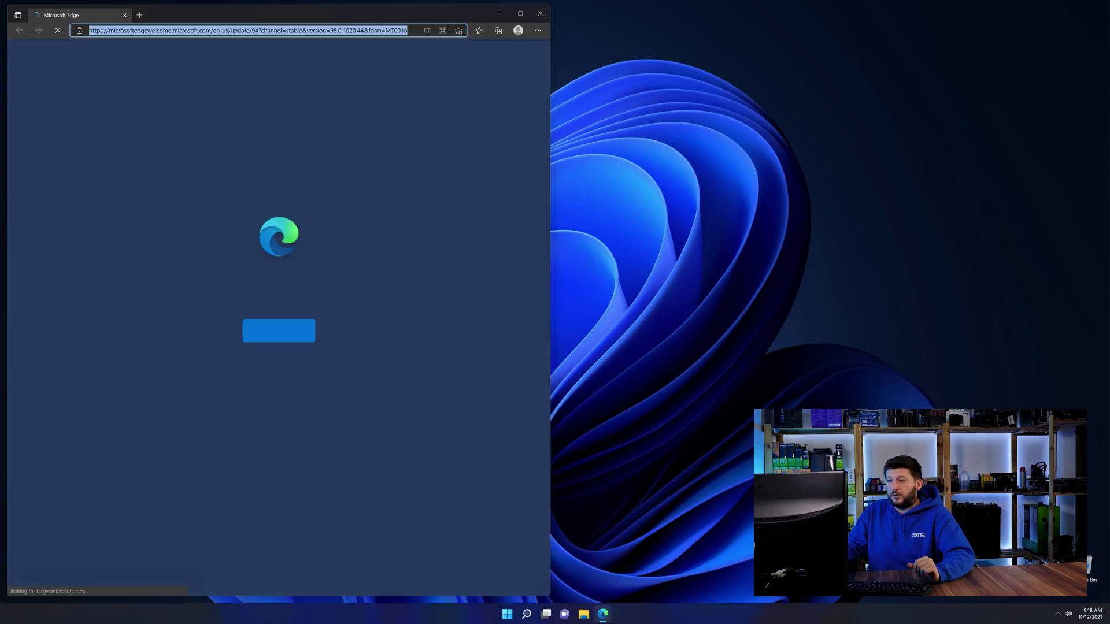
pyautogui.write('https://www.sts-tutorial.com/download/credistributable2019')
pyautogui.press('Return')
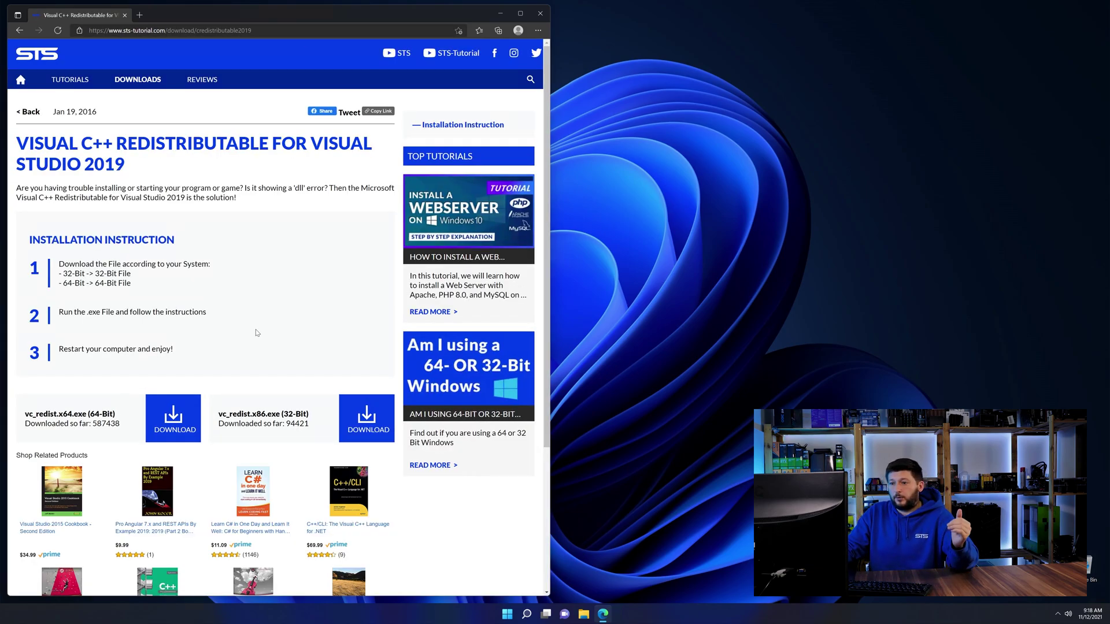
pyautogui.scroll(-3, 197, 380)
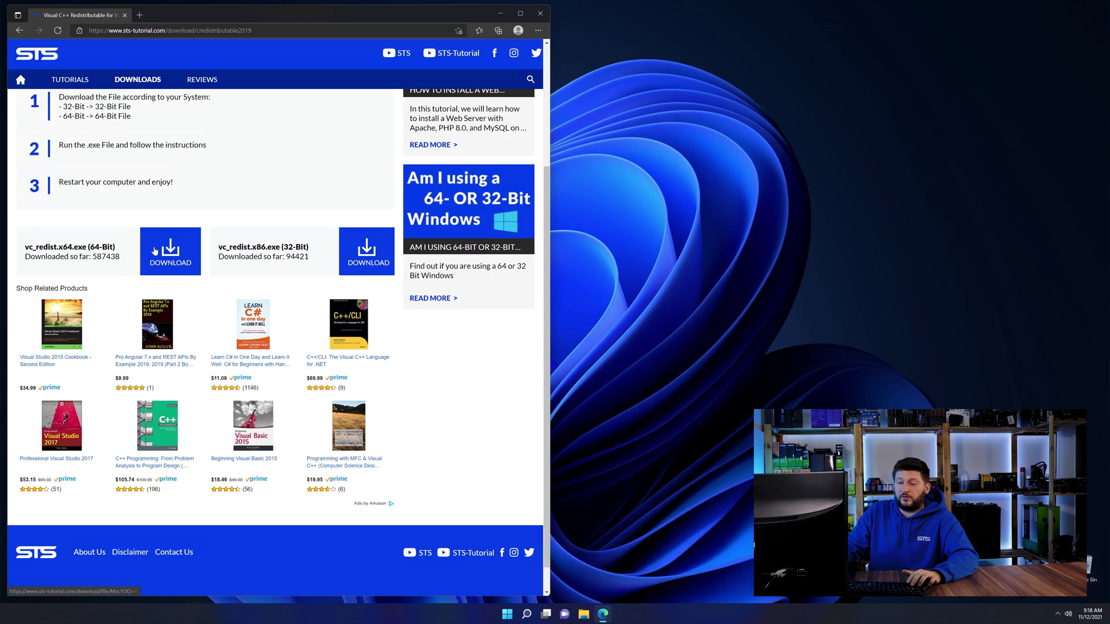
pyautogui.click(381, 263)
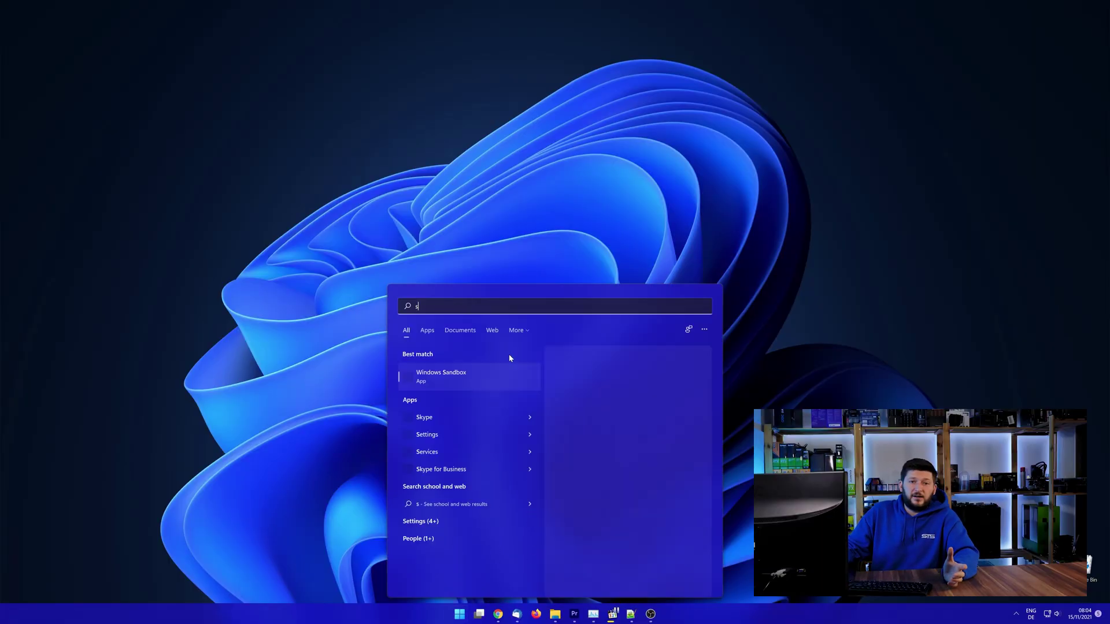
# - Search 'system' and open the About page, confirming a 64-bit operating system type
pyautogui.write('ystem')
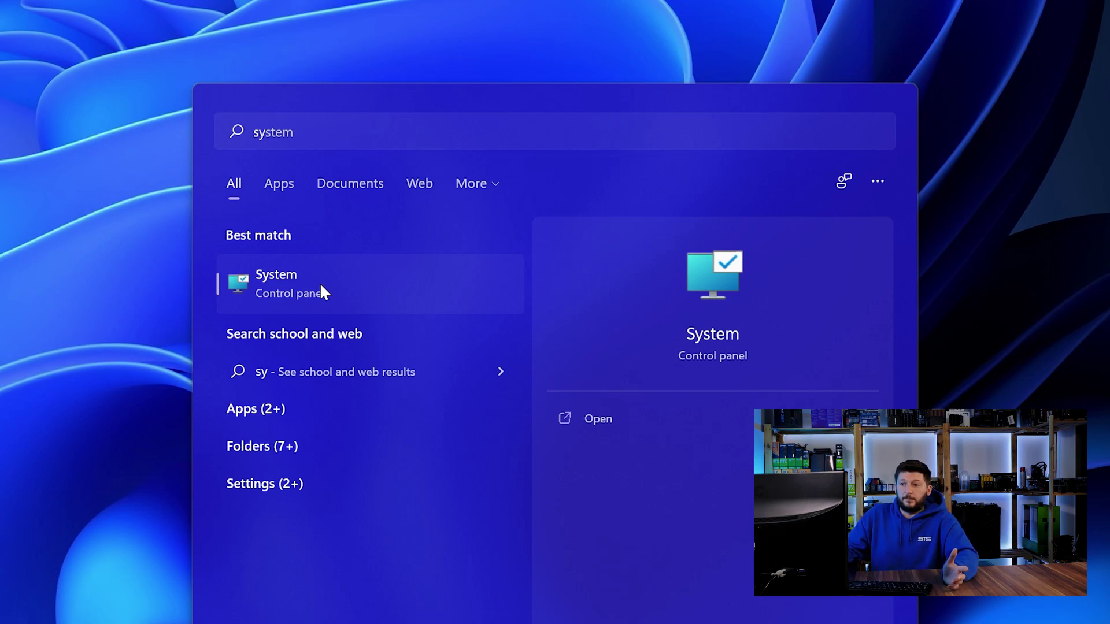
pyautogui.click(321, 285)
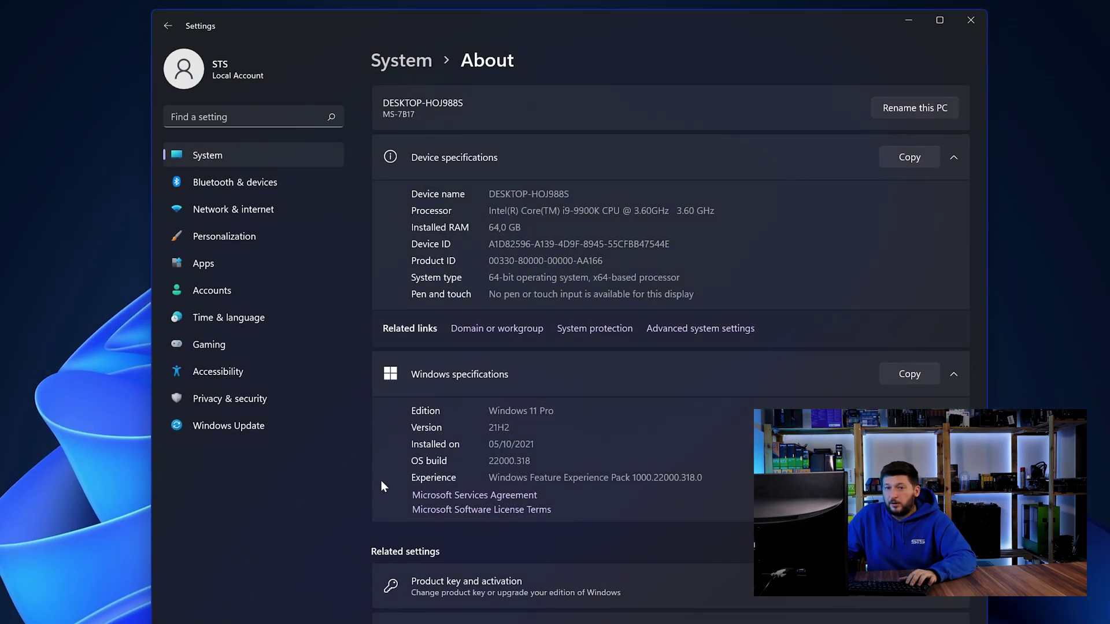
pyautogui.moveTo(489, 278); pyautogui.dragTo(495, 278)
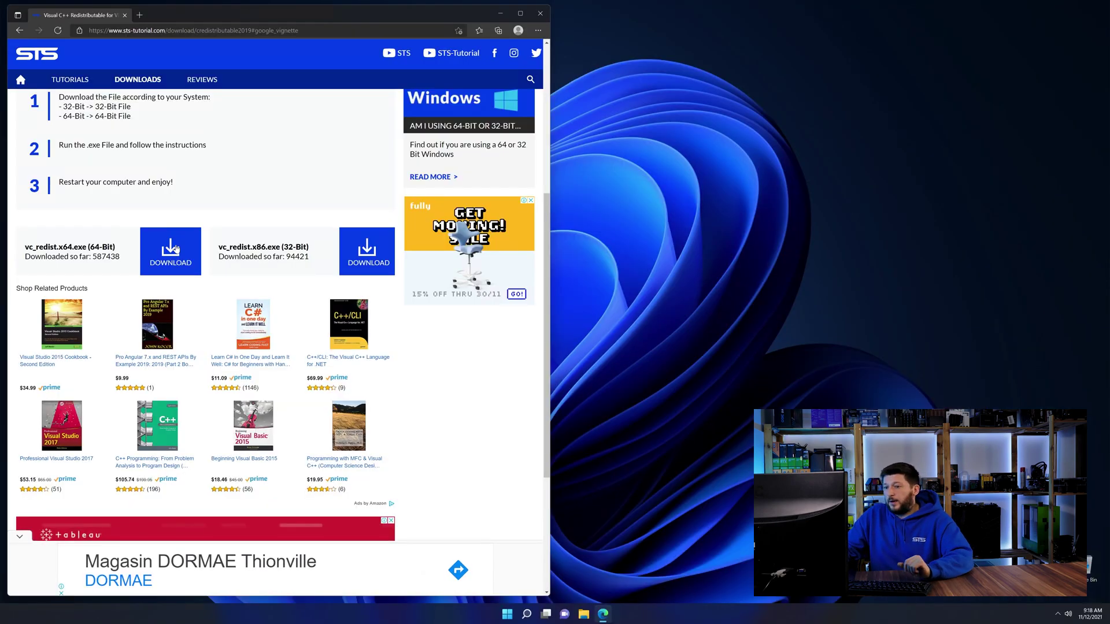
# - Download vc_redist.x64.exe, getting past the advertisement, and launch the installer
pyautogui.click(176, 249)
pyautogui.click(304, 376)
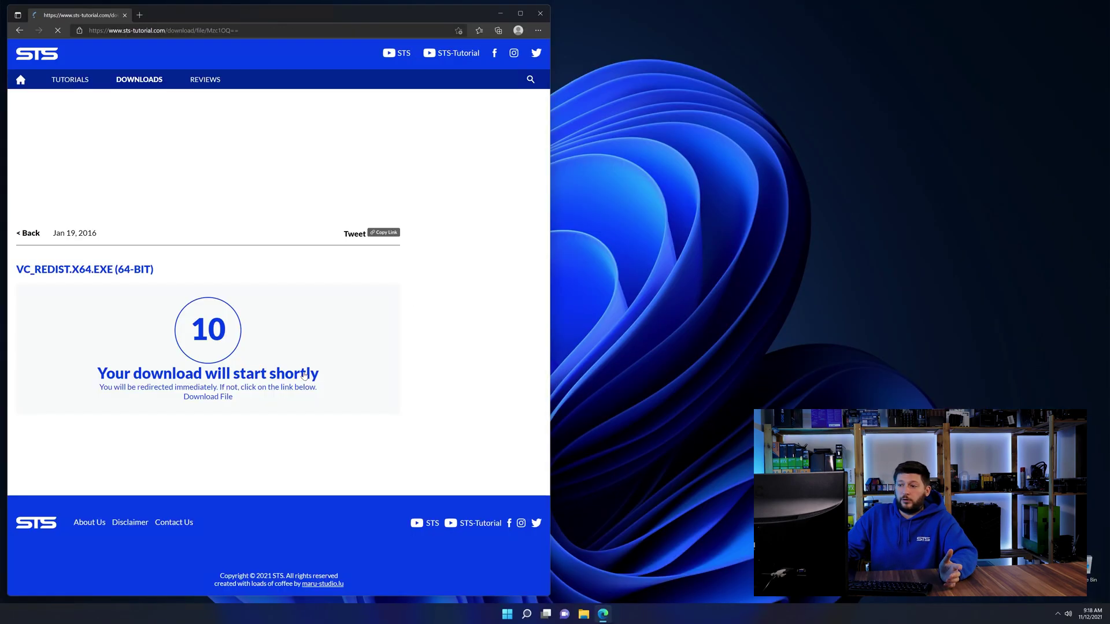
pyautogui.click(212, 397)
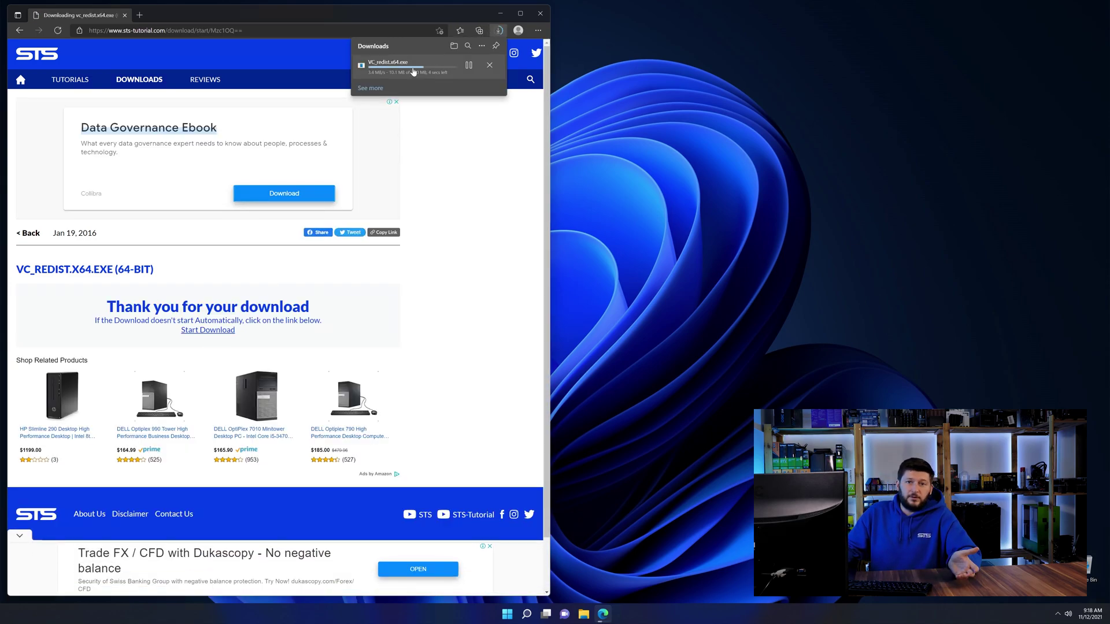
pyautogui.click(414, 67)
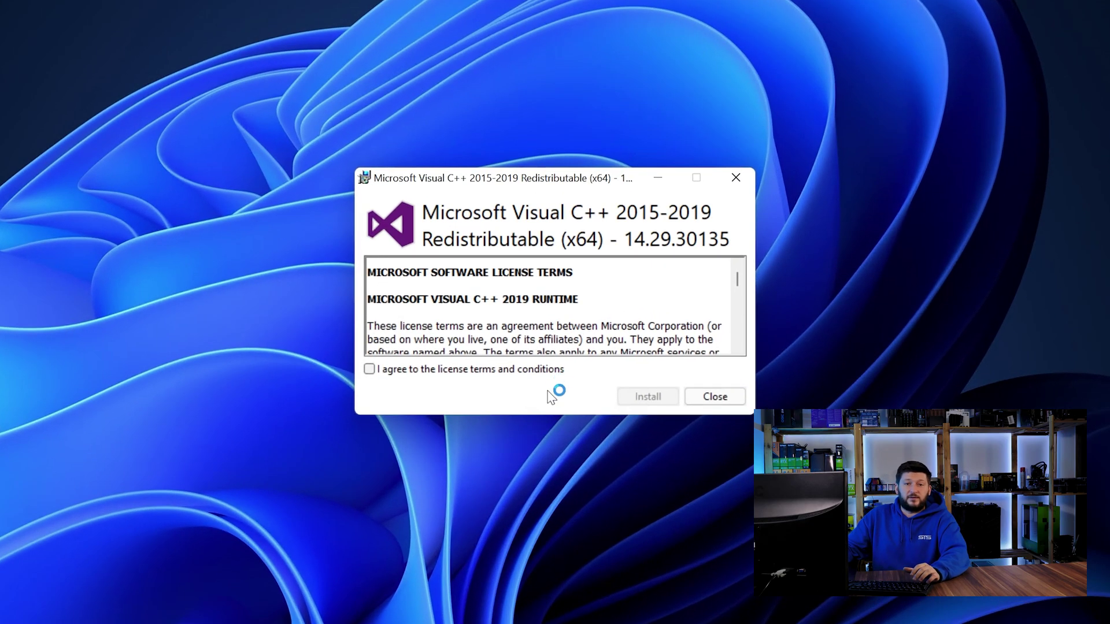